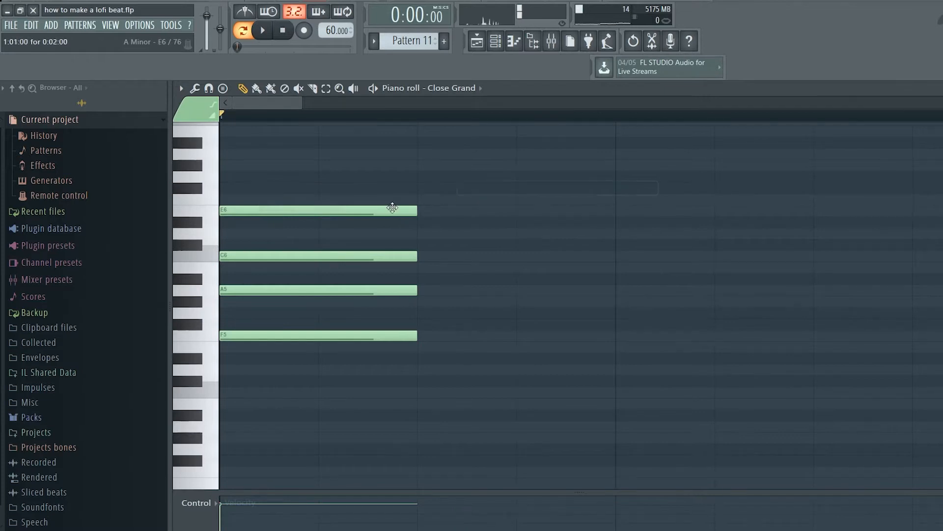
Step: Move the chord's top E6 note along the timeline and back toward the start of the bar
mouse_move(361, 256)
left_mouse_down()
mouse_move(443, 256)
mouse_move(361, 256)
left_mouse_up()
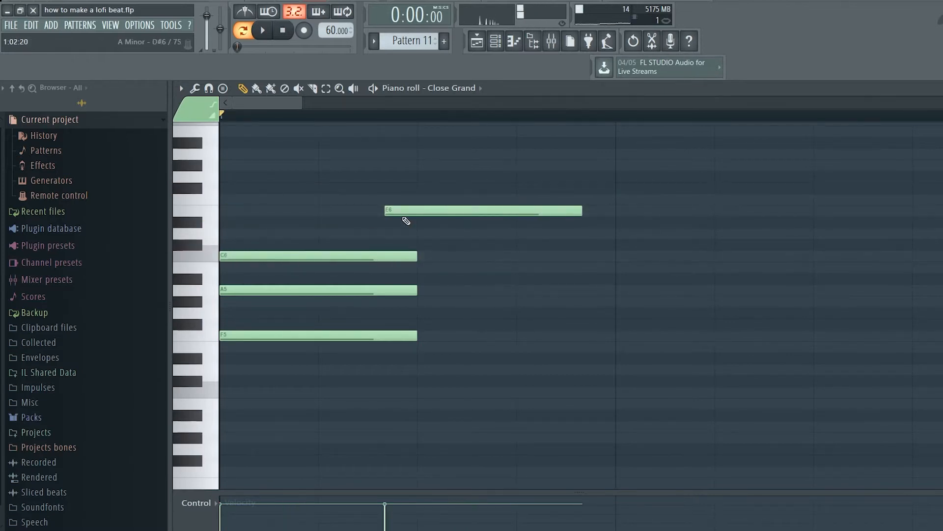
left_click_drag(395, 208, 259, 194)
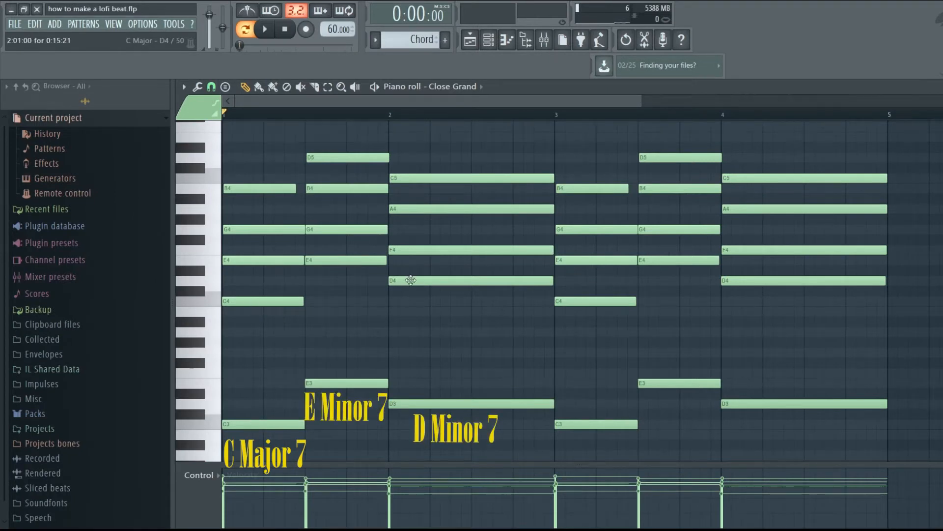
Step: Play back the four-bar Chord pattern to hear the chord progression
left_click(393, 343)
right_click(386, 342)
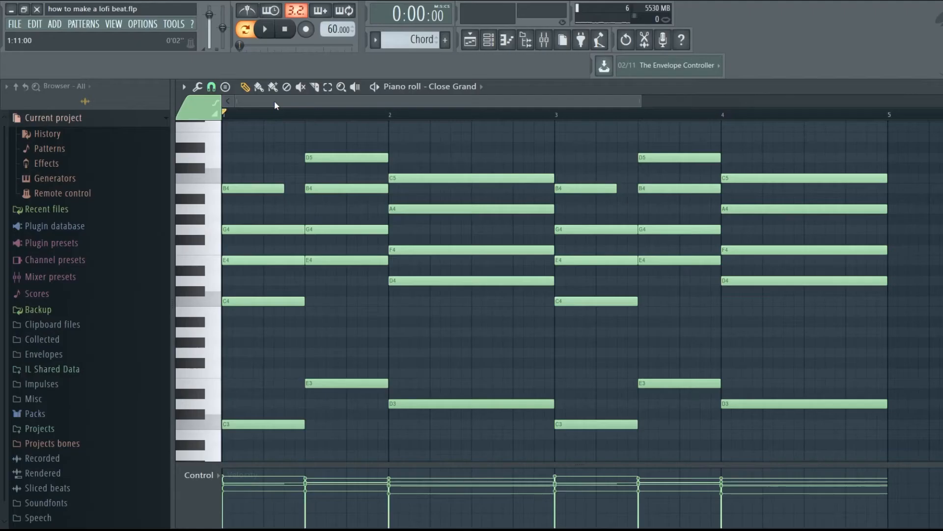
left_click(265, 29)
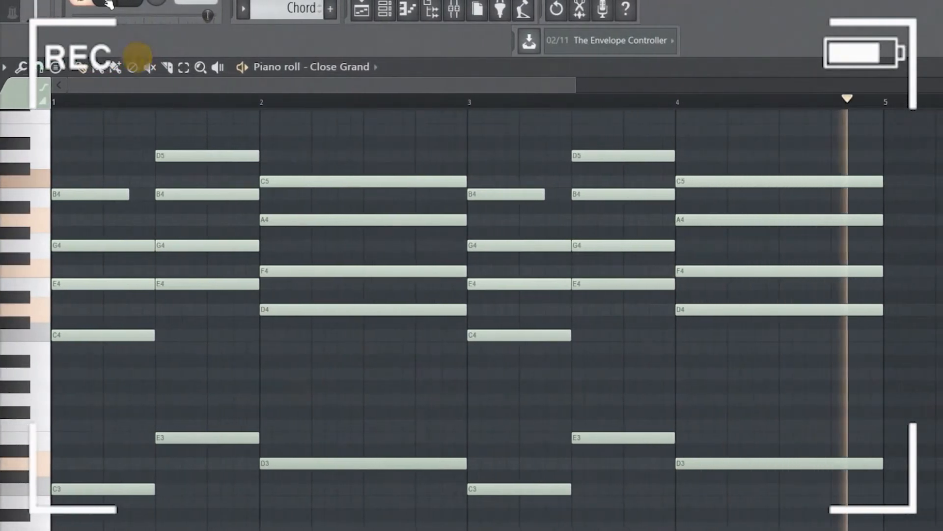
left_click(109, 4)
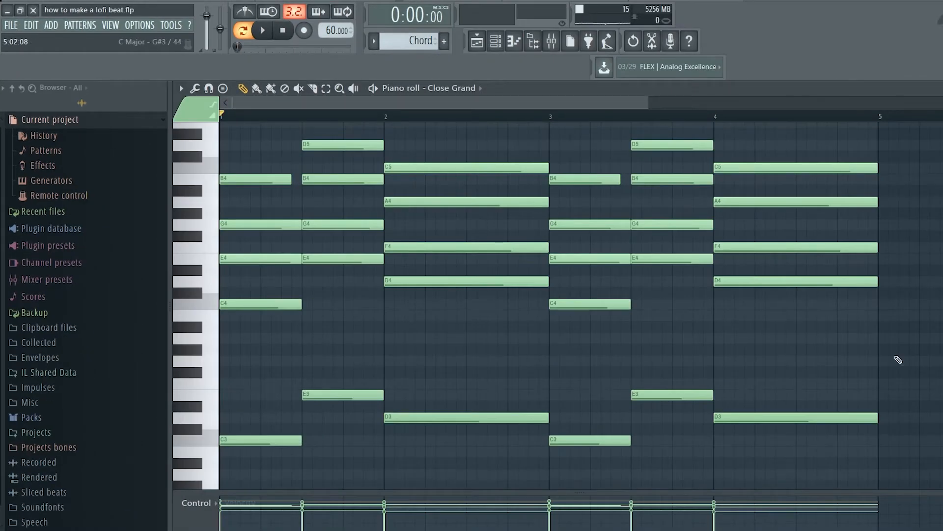
Step: Select all the chord notes and try the Strum tool on them with a higher start time strength
left_click_drag(923, 484, 147, 104)
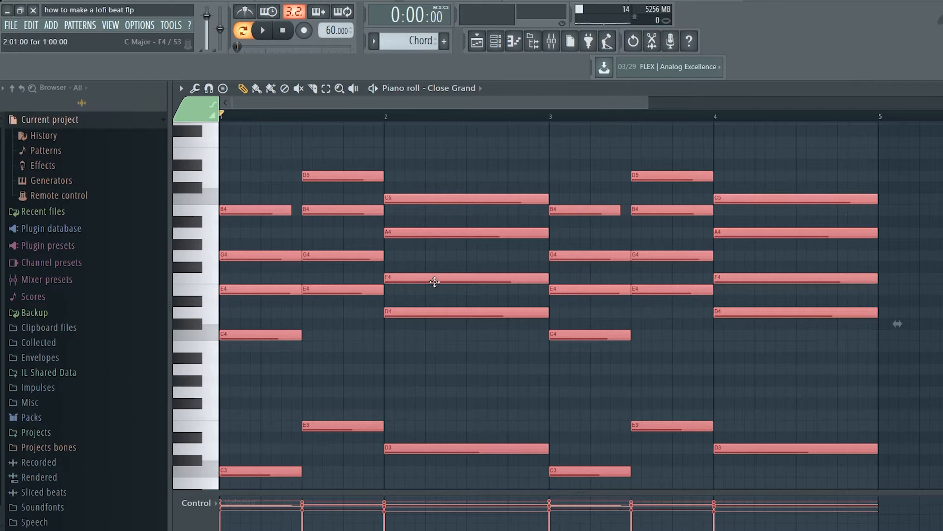
left_click(940, 358)
key("ctrl+z")
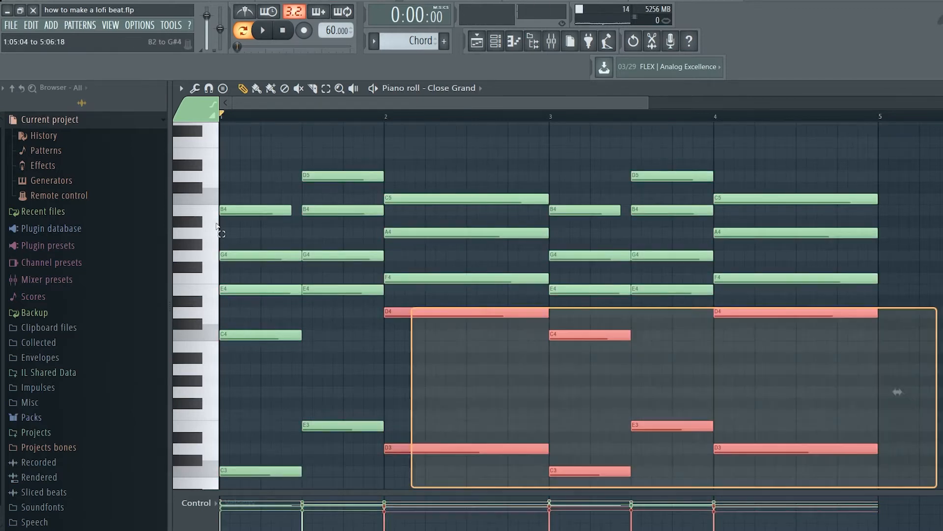
key("ctrl+a")
key("alt+s")
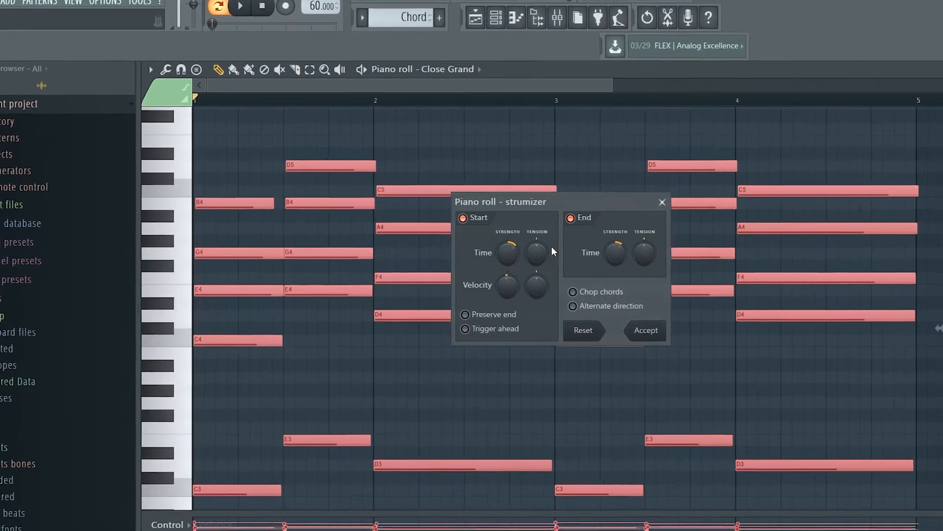
left_click_drag(507, 252, 507, 241)
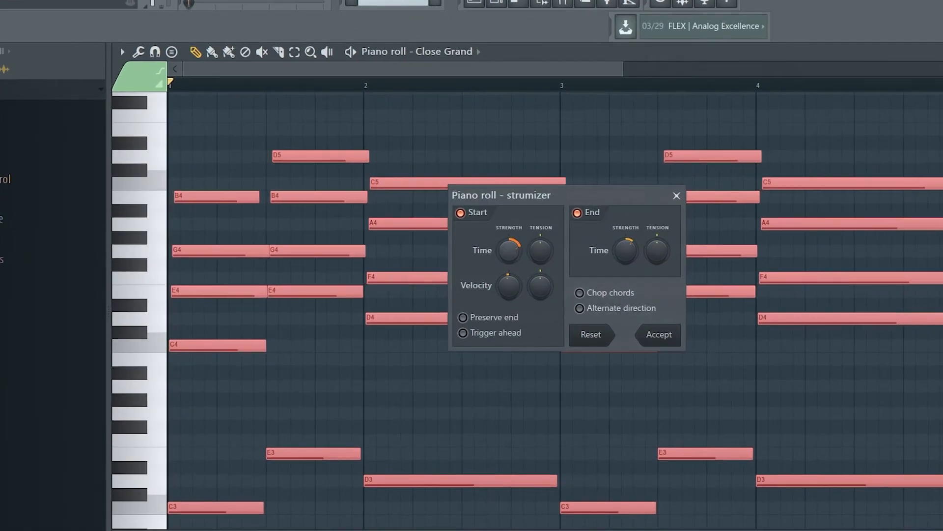
left_click(677, 196)
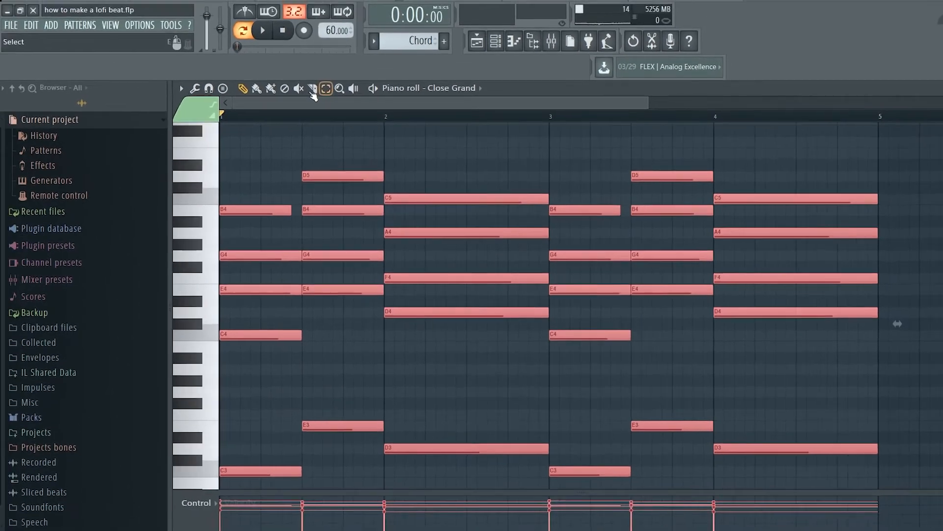
Step: Bring up the Strum tool for the selected chord notes and dismiss it without applying
left_click(181, 88)
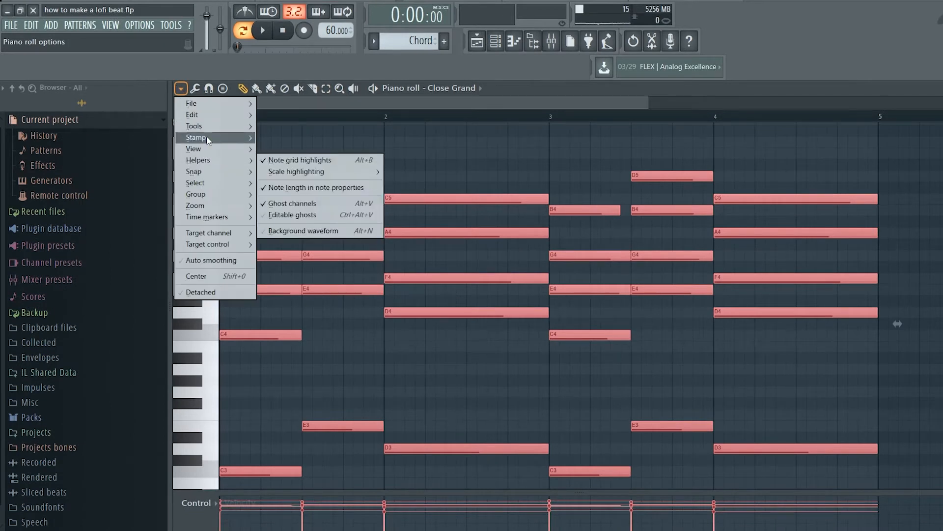
mouse_move(209, 132)
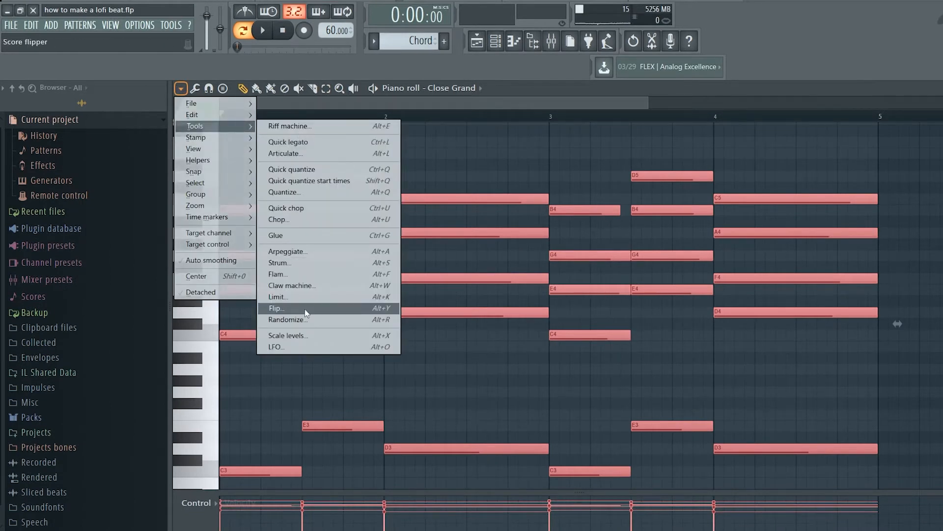
left_click(299, 263)
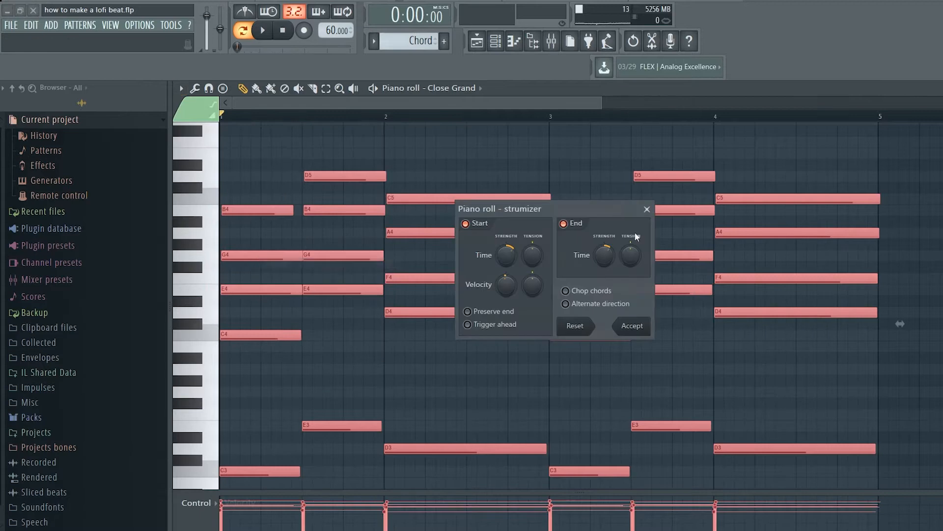
left_click(647, 209)
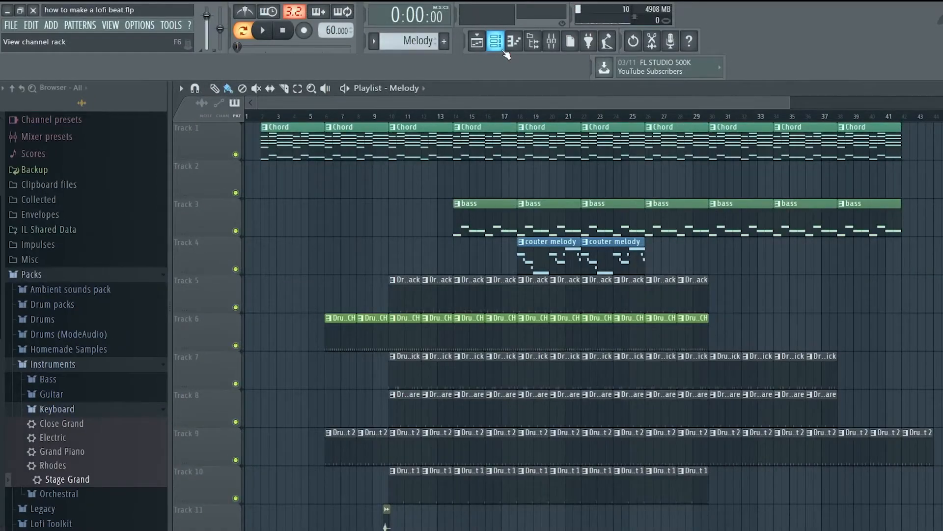
Step: Clone the Close Grand channel for the melody and open the cloned channel's instrument
left_click(504, 51)
right_click(362, 350)
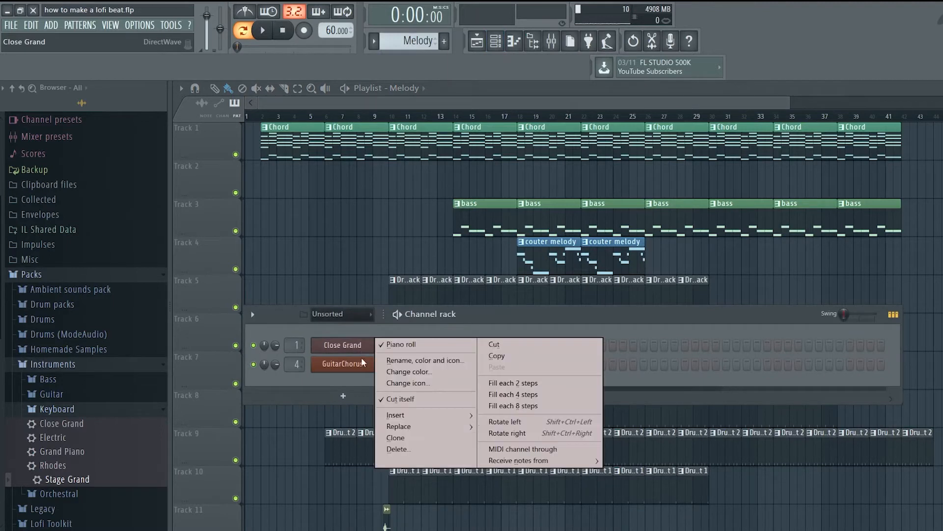
left_click(413, 442)
left_click(353, 364)
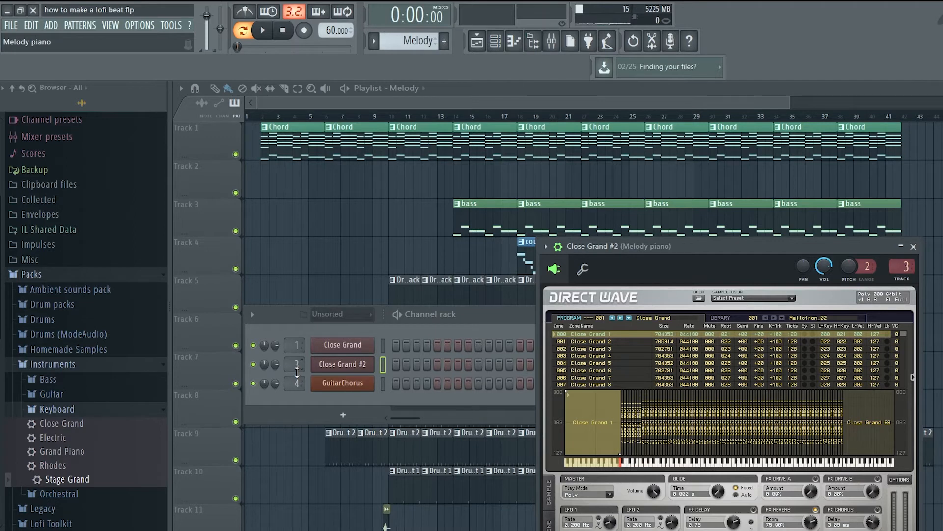
Step: Open the Chord pattern's piano roll and switch it to the Close Grand #2 channel
left_click(429, 146)
double_click(429, 146)
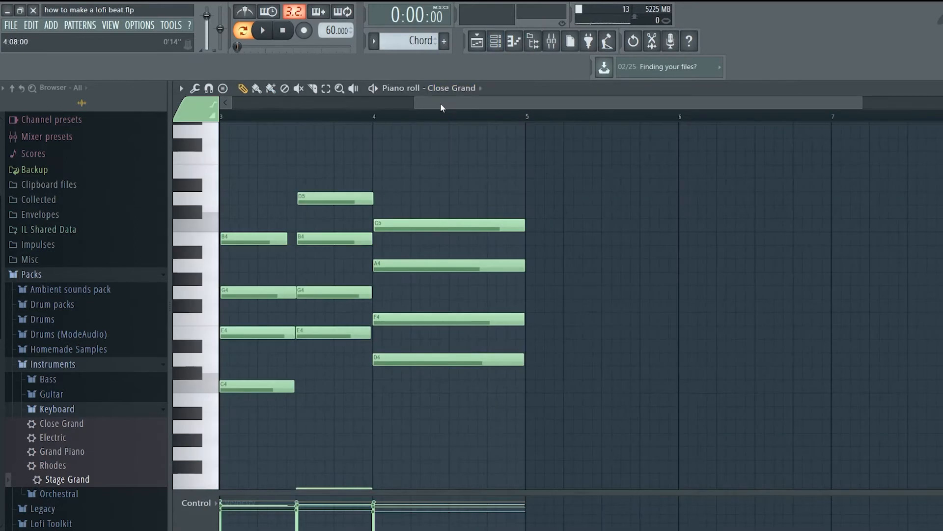
left_click(468, 89)
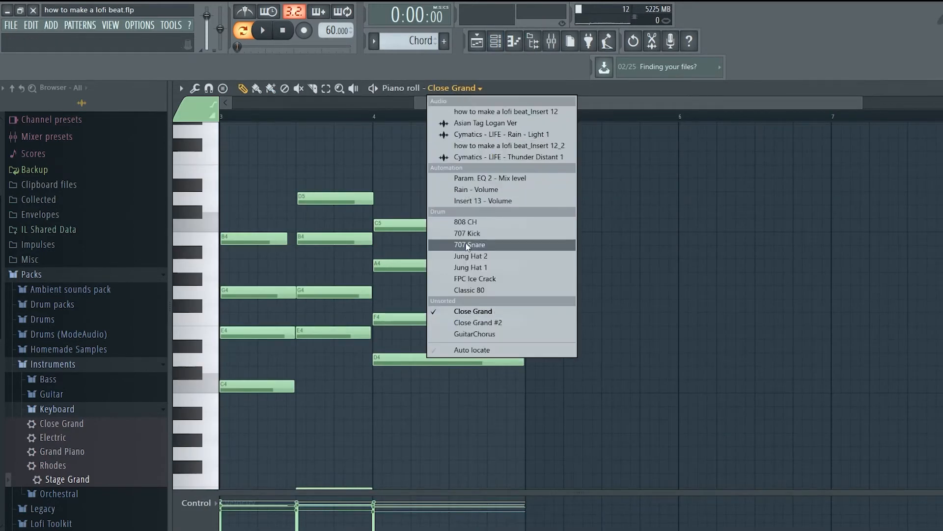
left_click(481, 320)
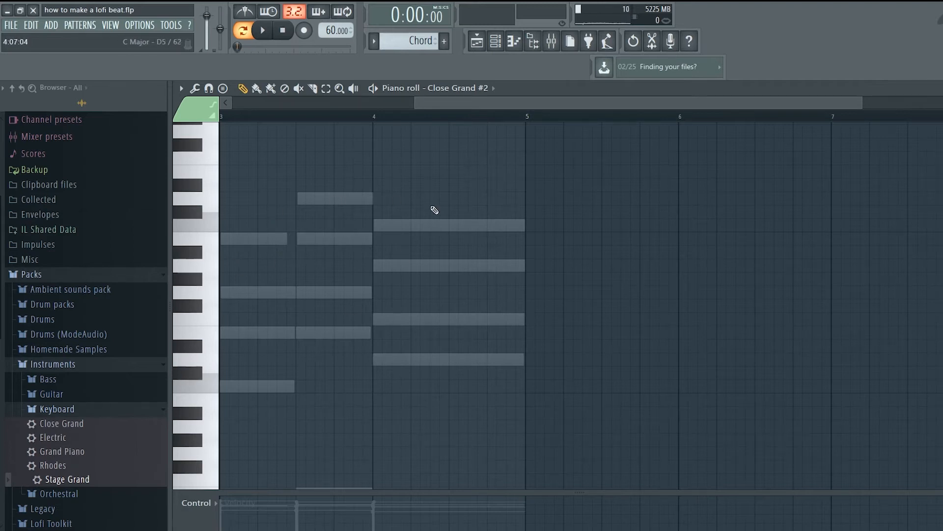
left_click_drag(467, 107, 172, 153)
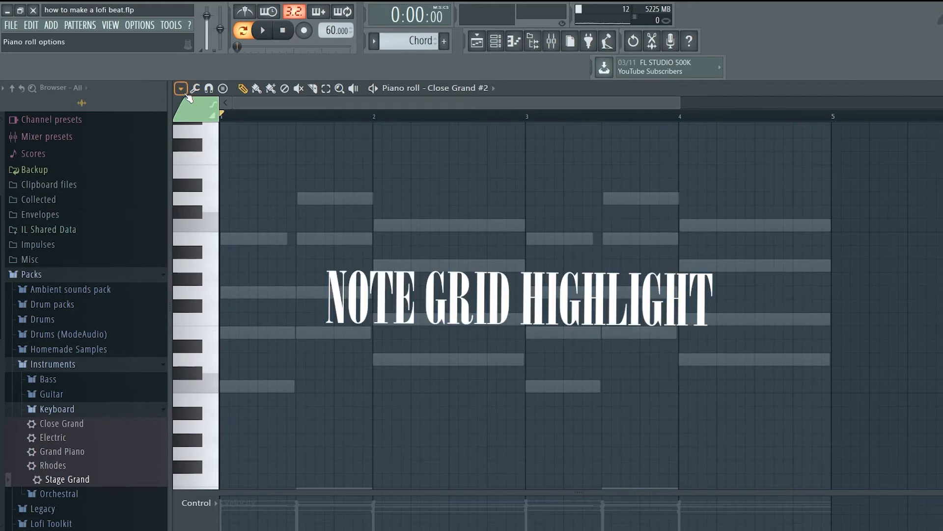
Step: Enable note grid highlights in the piano roll helpers
left_click(181, 89)
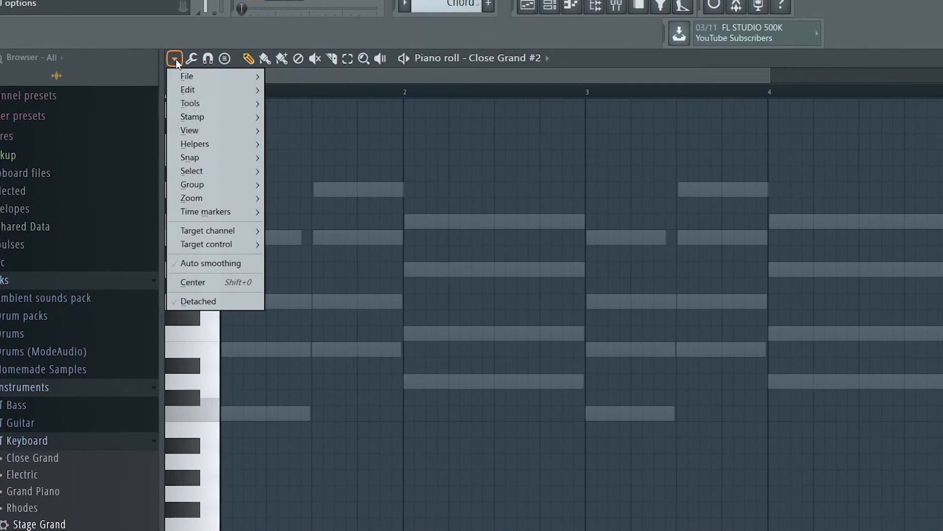
mouse_move(226, 146)
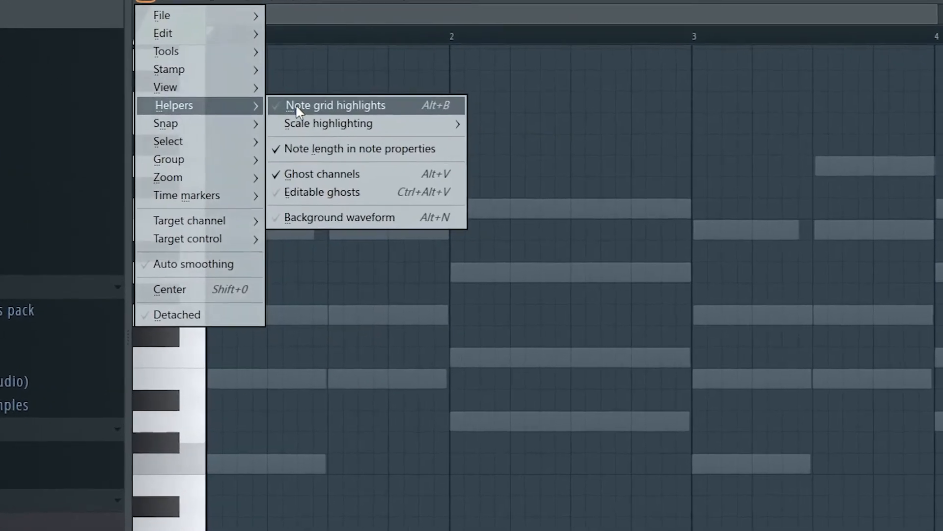
left_click(301, 122)
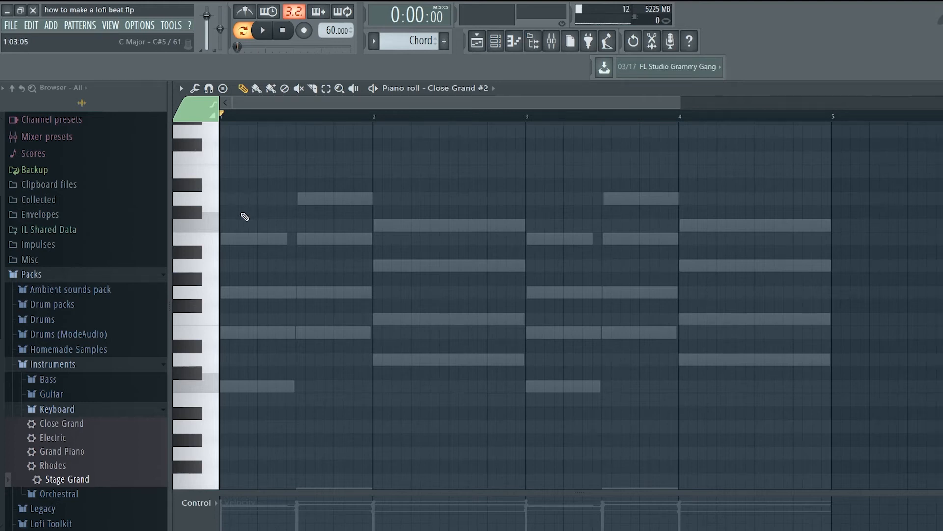
Step: Try a short C#5 note at the start of bar 1, listen to it, and remove it
left_click_drag(244, 212, 221, 214)
key("space")
key("space")
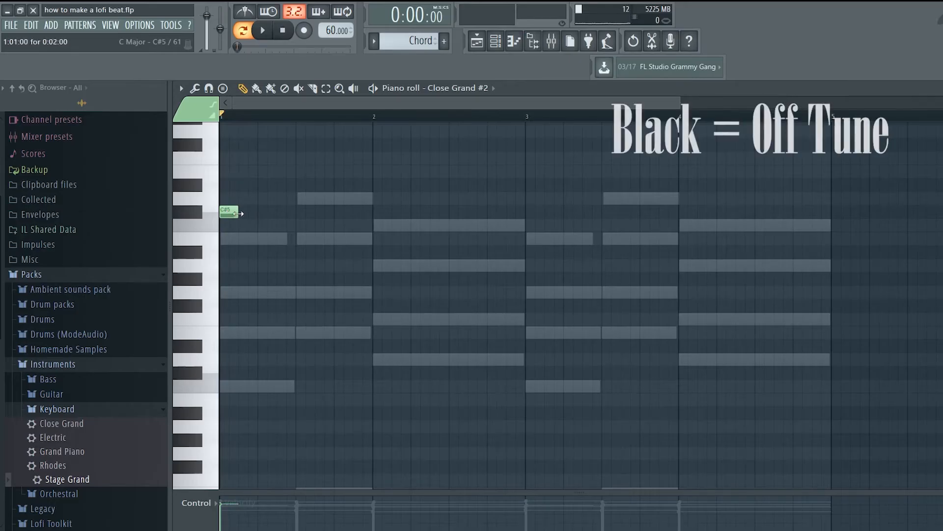
right_click(226, 211)
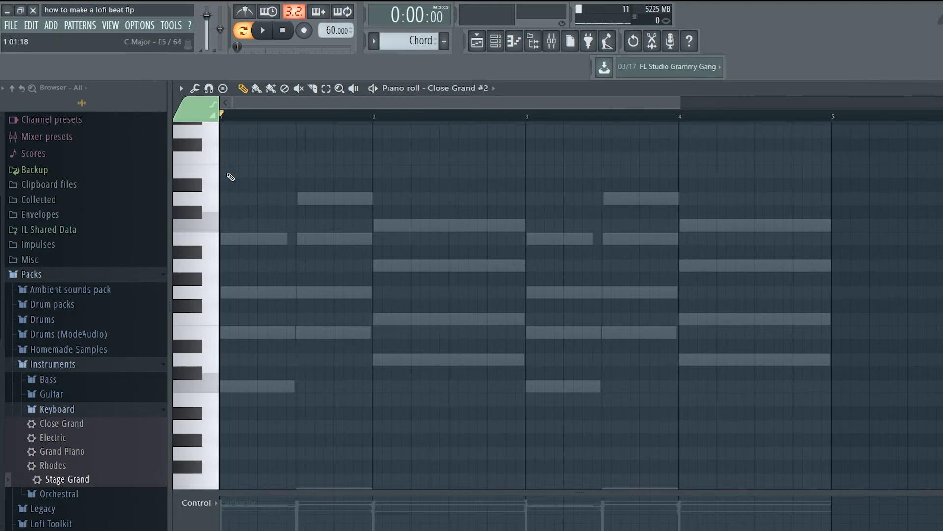
Step: Try a short D5 note at the start of bar 1 against the chords and delete it
left_click(227, 199)
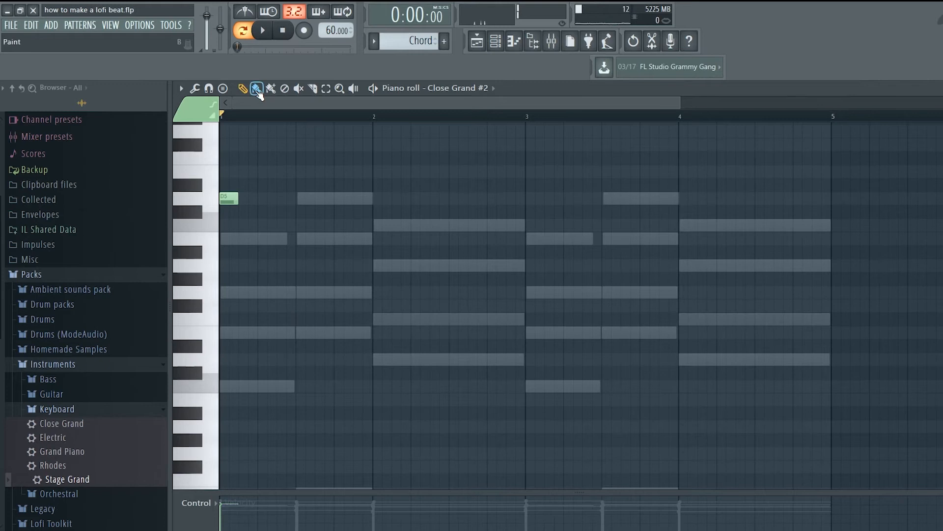
key("space")
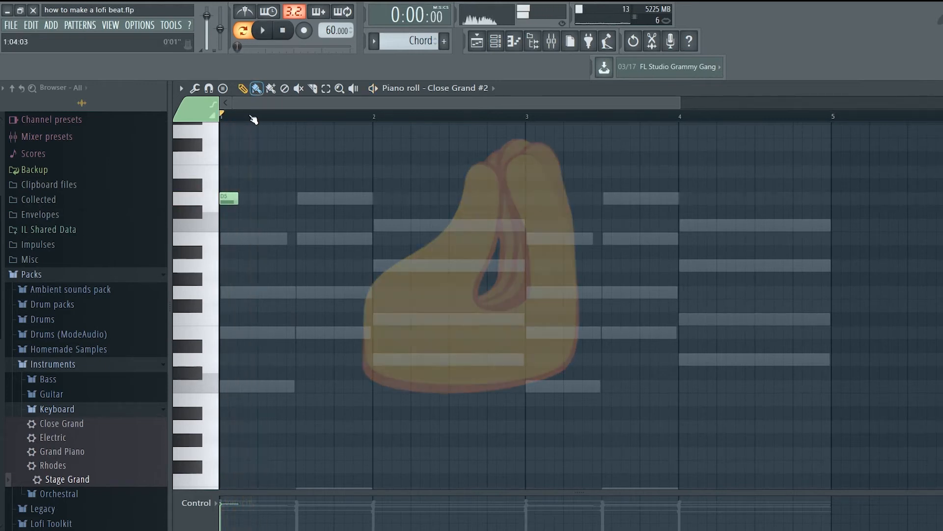
right_click(231, 199)
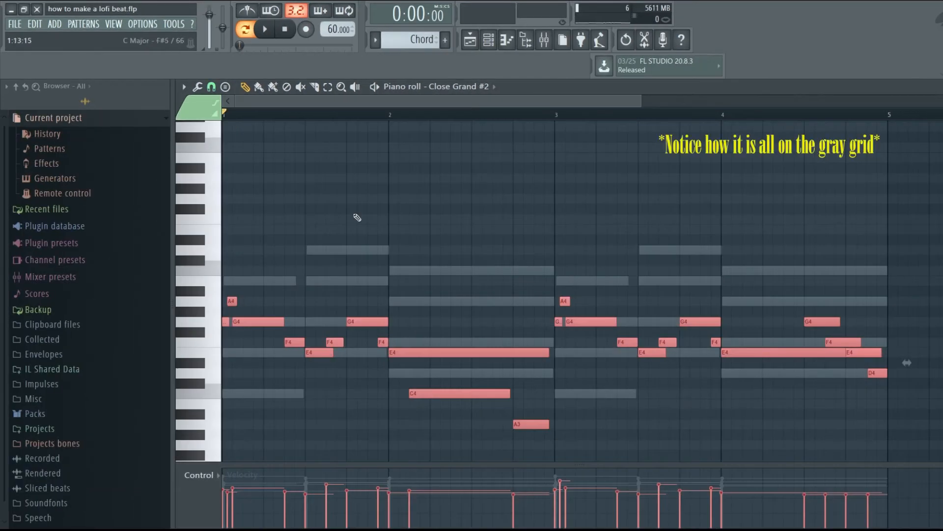
Step: Select all the Close Grand #2 melody notes and transpose them up two octaves
left_click(368, 118, "ctrl")
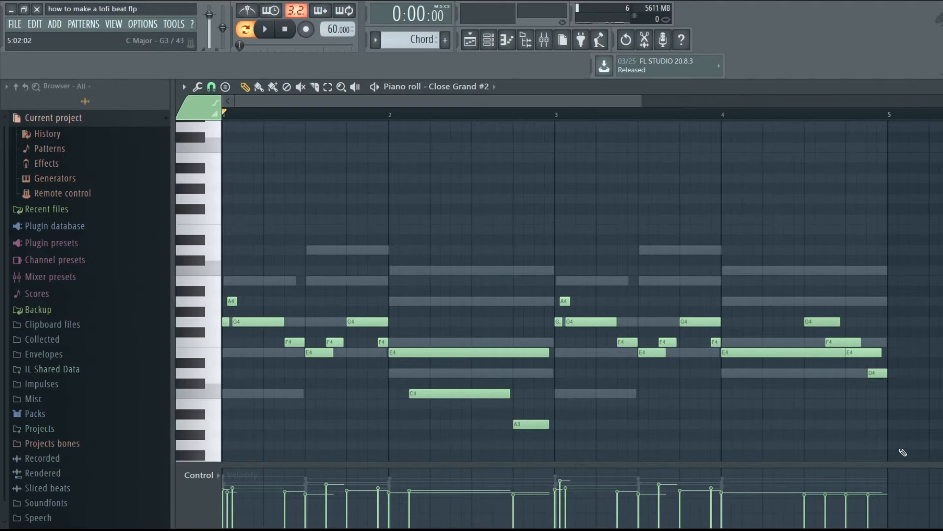
left_click_drag(924, 455, 222, 225)
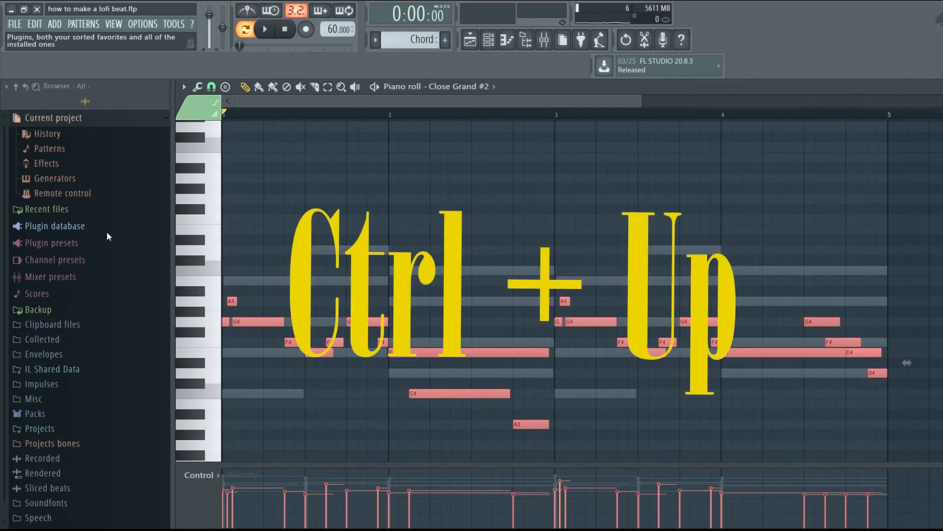
key("ctrl+Up")
key("ctrl+Up")
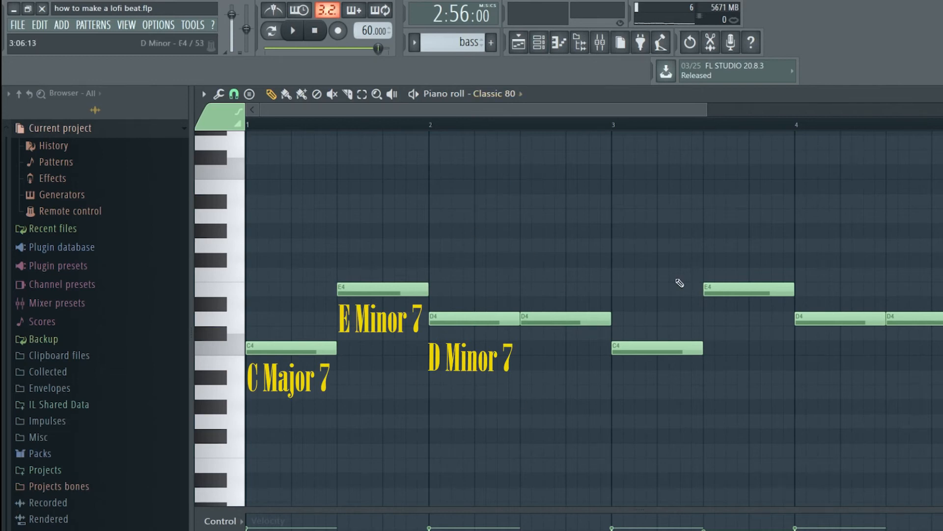
Step: Play the bass, 707 Kick, 808 CH and Jung Hat 2 patterns one by one in pattern mode to hear each part
left_click(277, 34)
key("space")
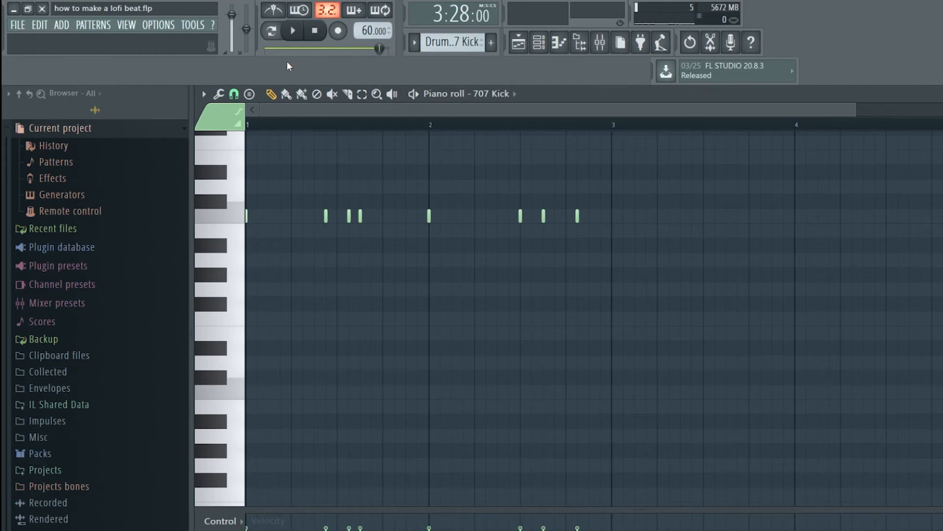
left_click(272, 33)
key("space")
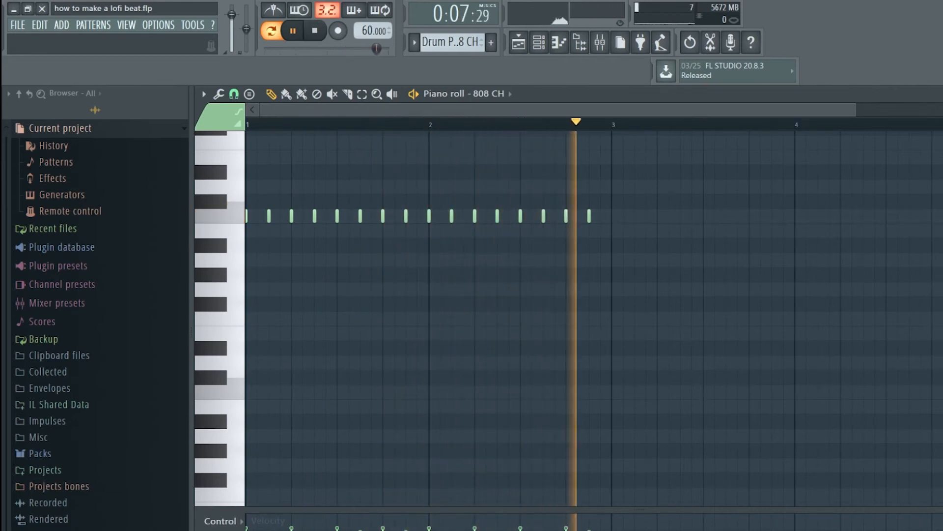
key("space")
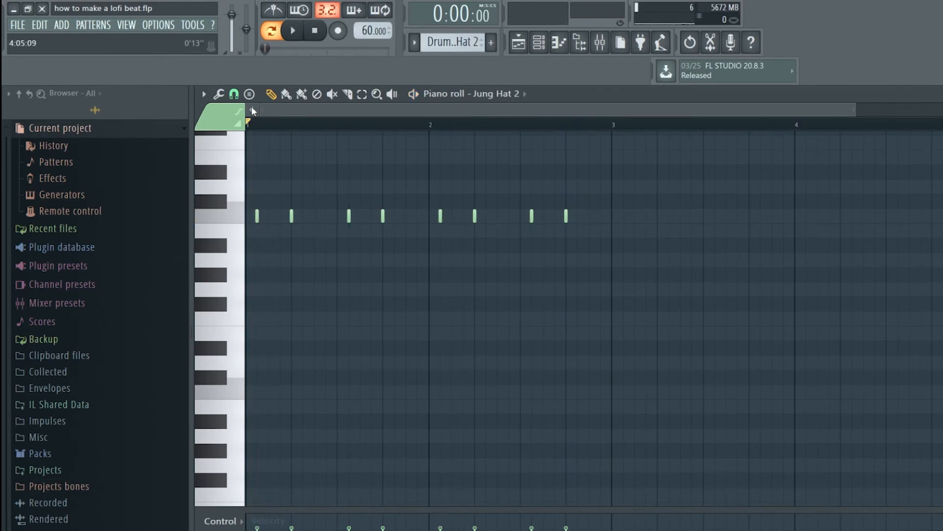
key("space")
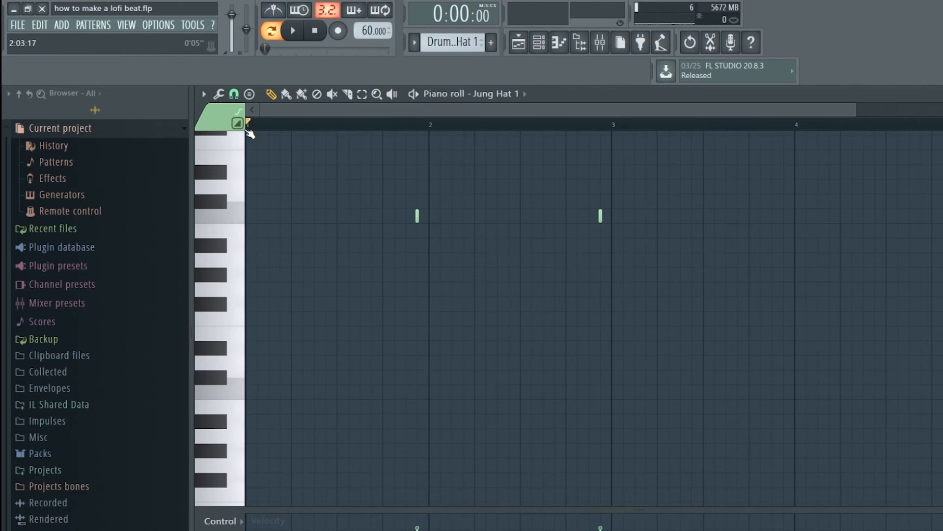
Step: Listen to the Jung Hat 1 pattern, then to the combined drum clips in the playlist from bar 45
key("space")
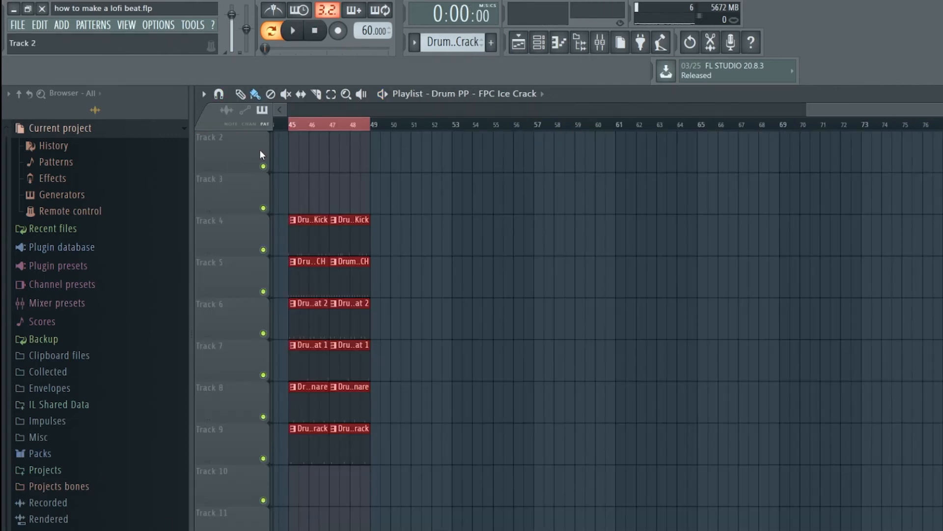
left_click(294, 123)
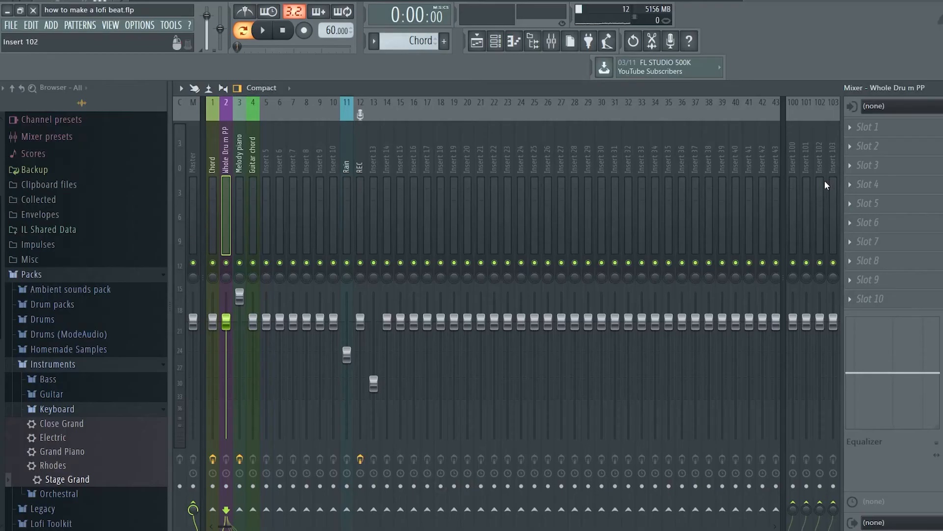
Step: Add Maximus to the first effect slot of the whole-drum mixer track and load its Lo fi preset from the Fancy group
left_click(870, 136)
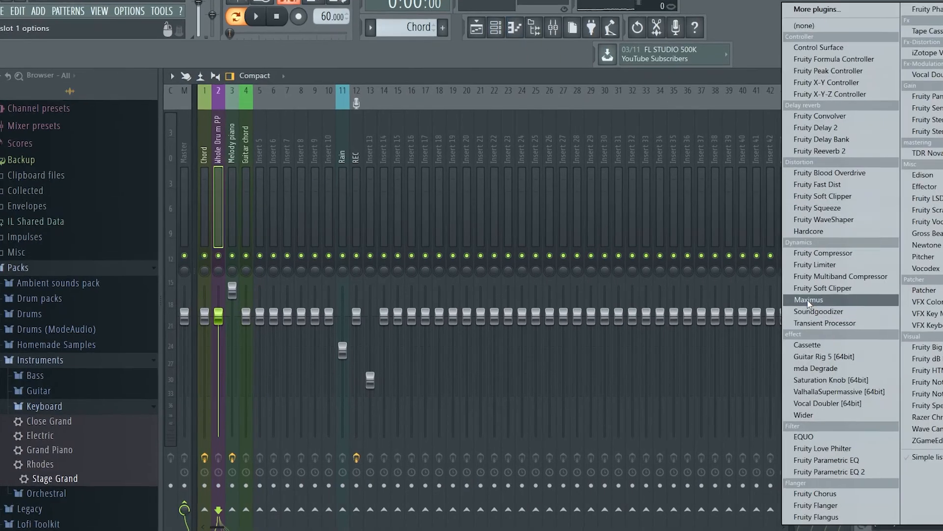
left_click(799, 305)
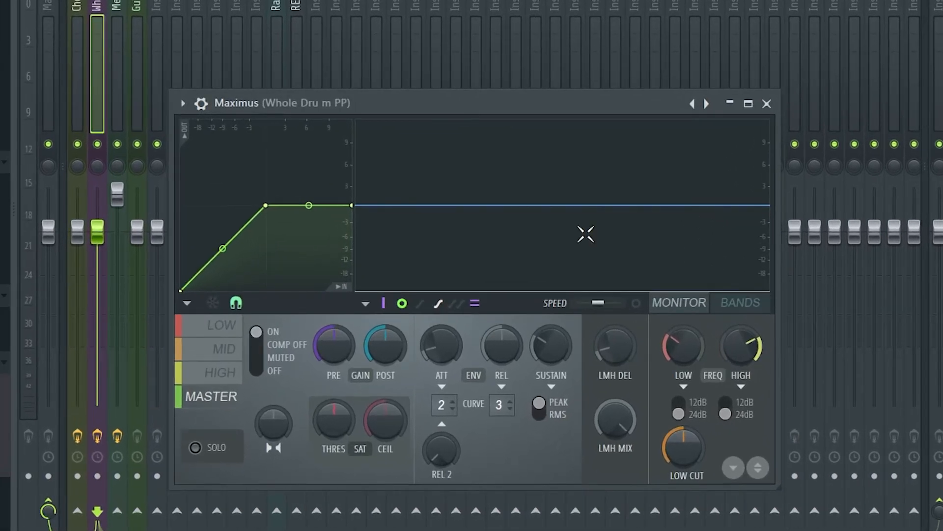
left_click(183, 110)
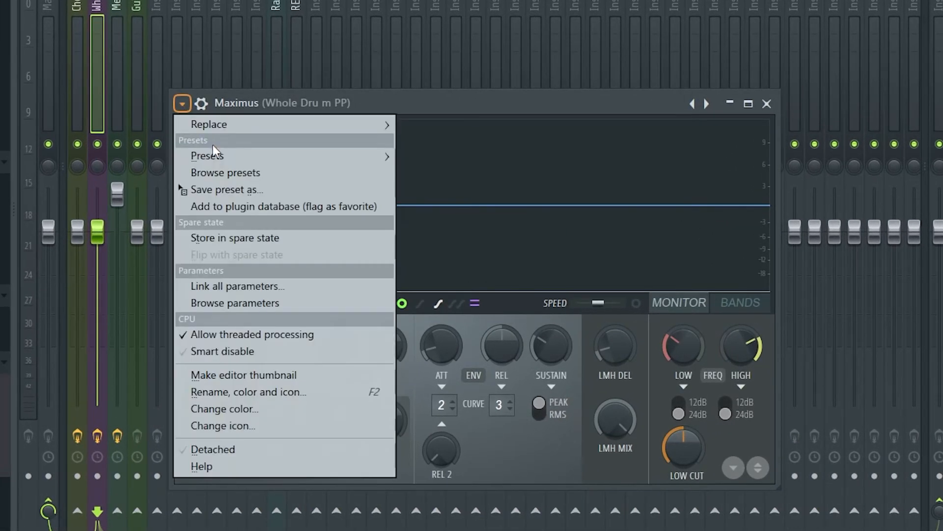
mouse_move(215, 148)
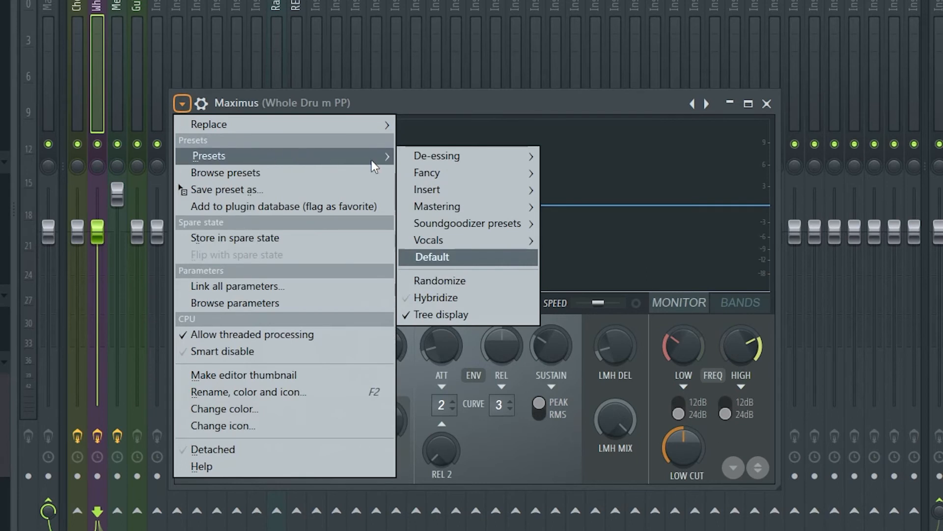
mouse_move(445, 180)
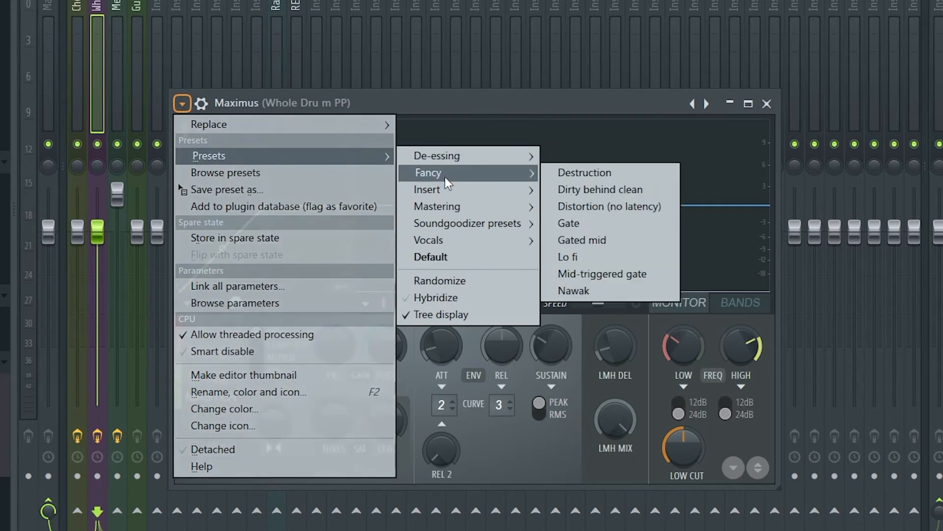
left_click(616, 257)
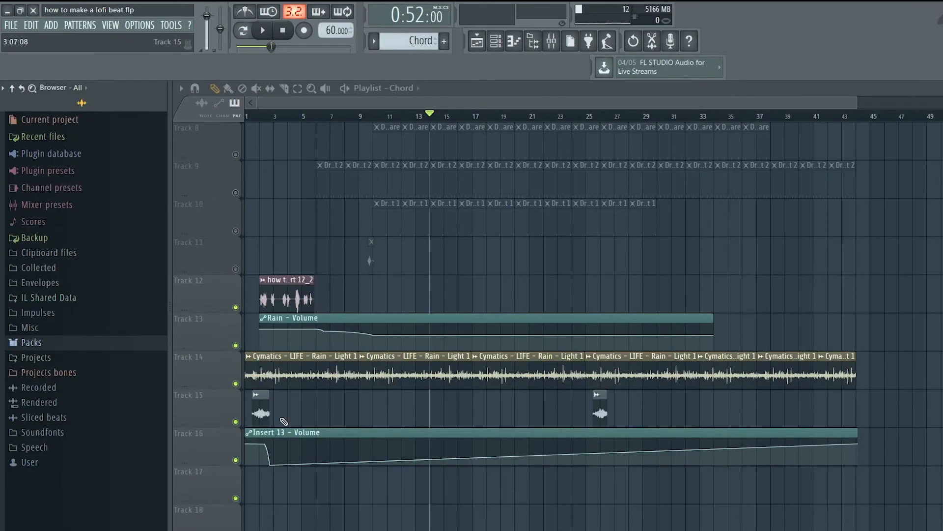
Step: Create an automation clip for the volume of the Rain mixer track
left_click(542, 48)
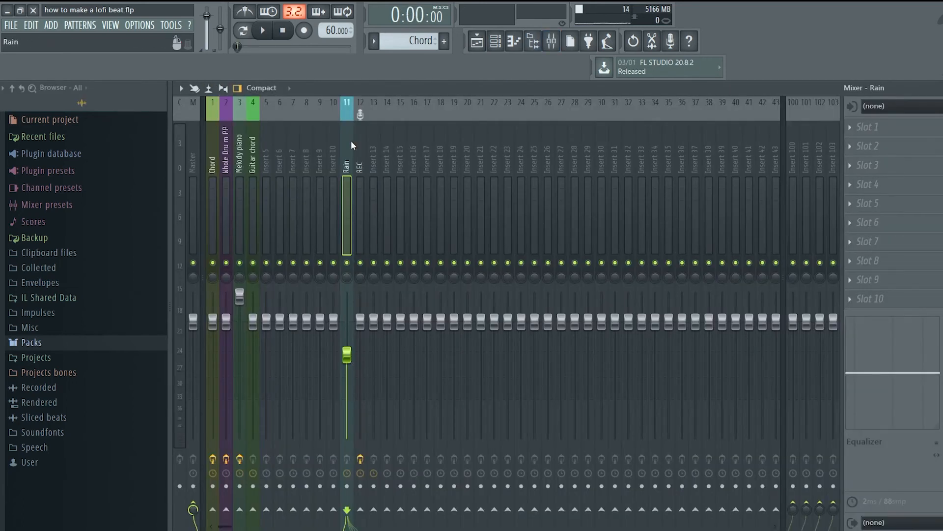
right_click(347, 361)
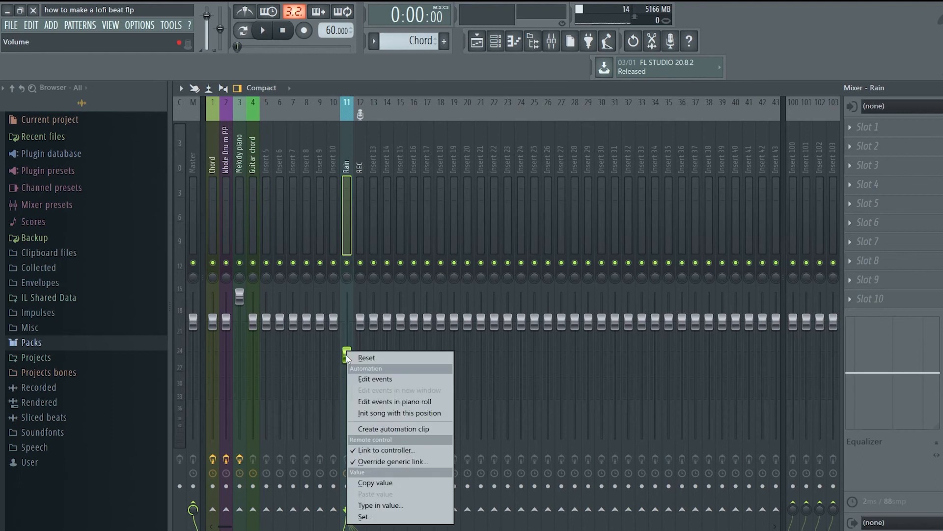
left_click(397, 429)
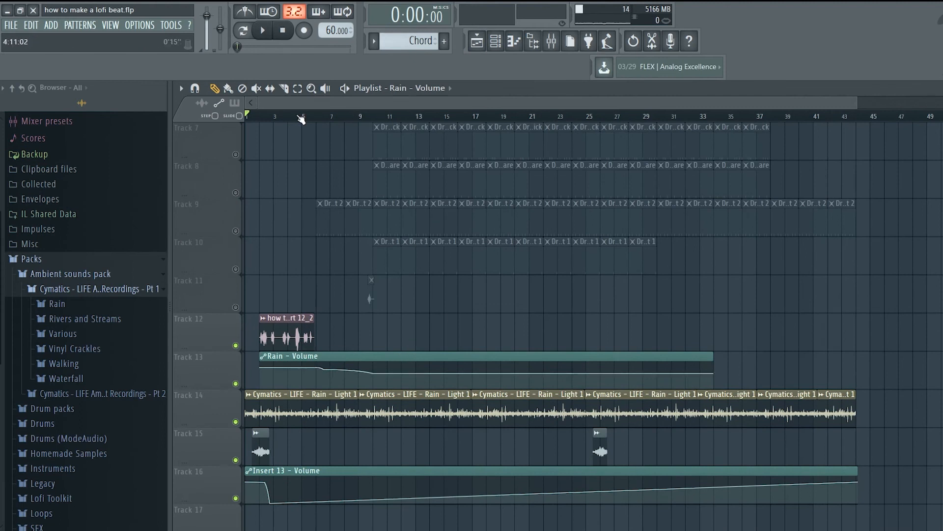
Step: Examine how the Rain volume automation lines up with the drum, voice and rain clips in the playlist
scroll(253, 286, "down", 2)
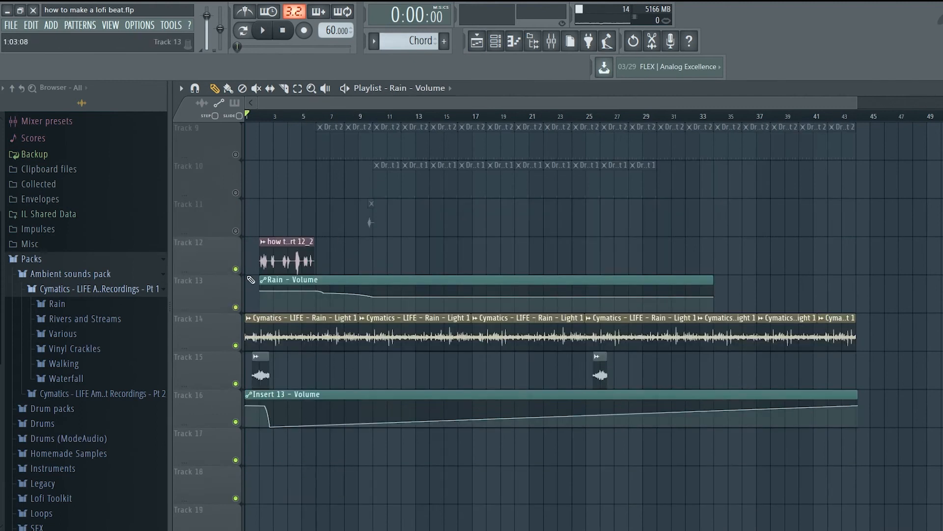
scroll(452, 153, "up", 4)
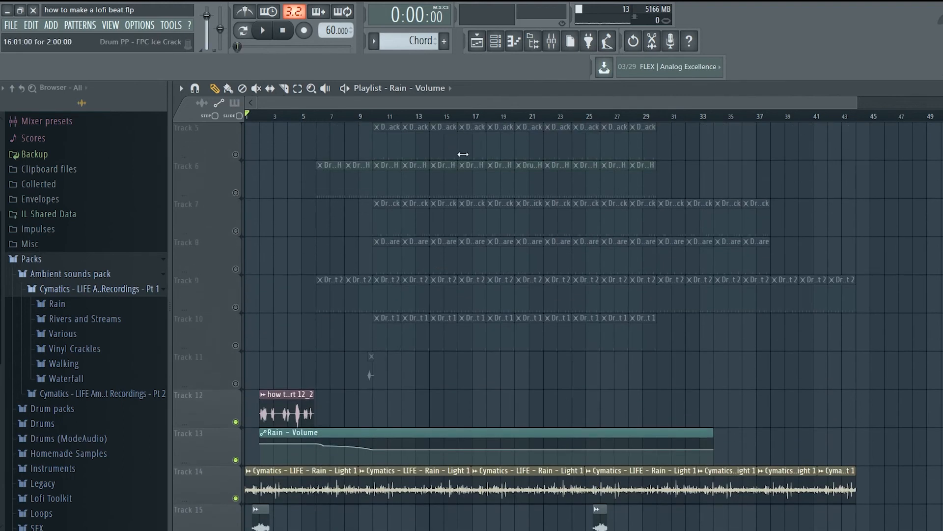
scroll(443, 394, "down", 2)
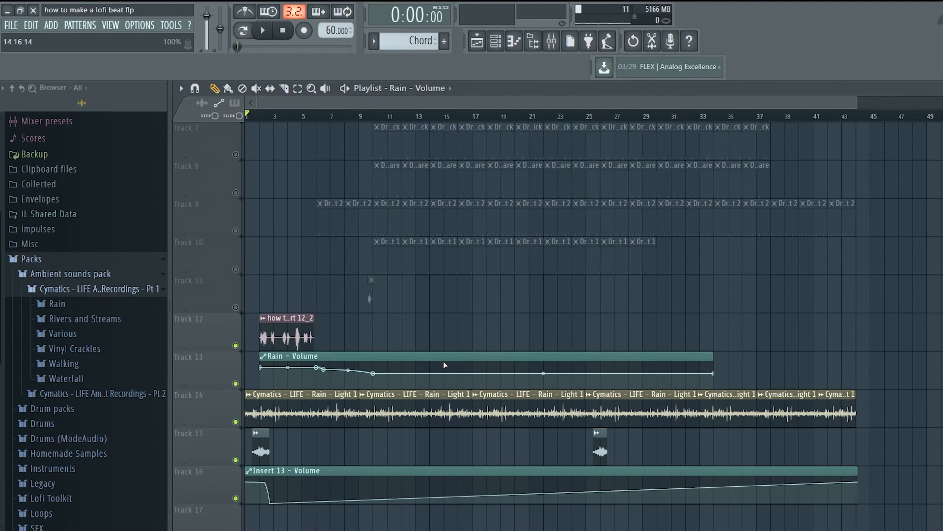
scroll(541, 197, "up", 6)
scroll(555, 303, "down", 6)
scroll(554, 306, "down", 1)
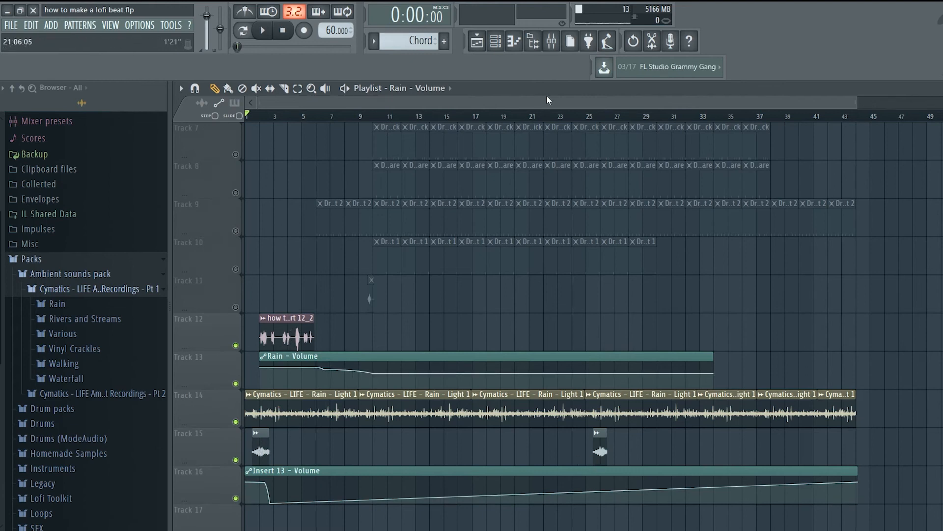
Step: Inspect the Mastering presets of Fruity parametric EQ 2 on the REC mixer track and listen to the opening of the arrangement
left_click(557, 47)
left_click(869, 129)
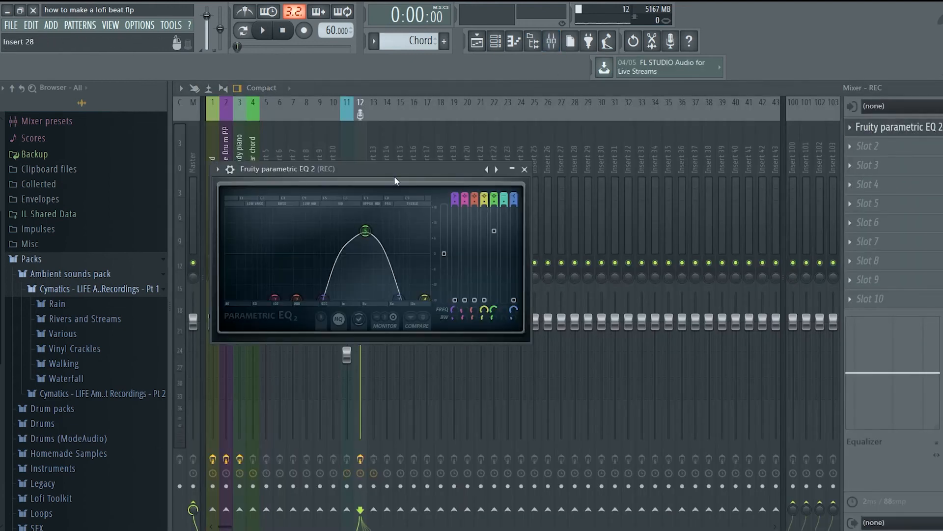
left_click(217, 169)
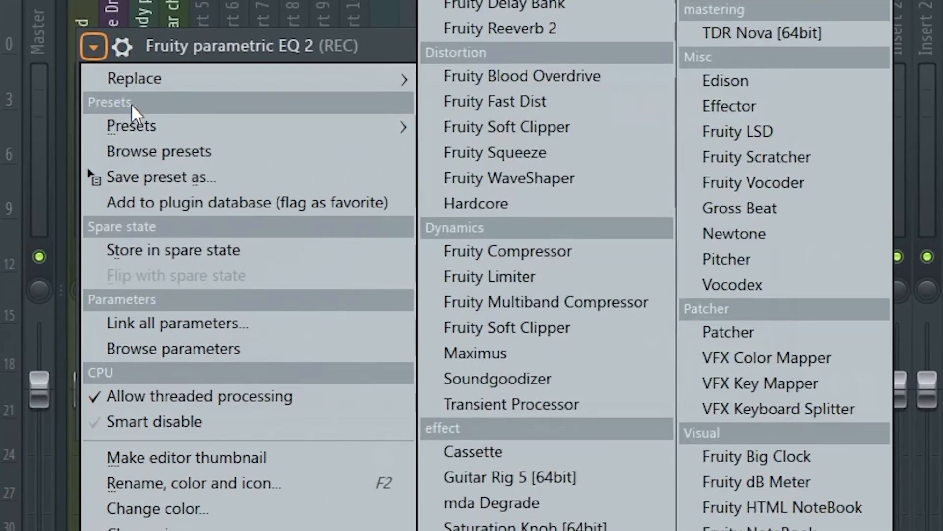
mouse_move(335, 201)
mouse_move(511, 122)
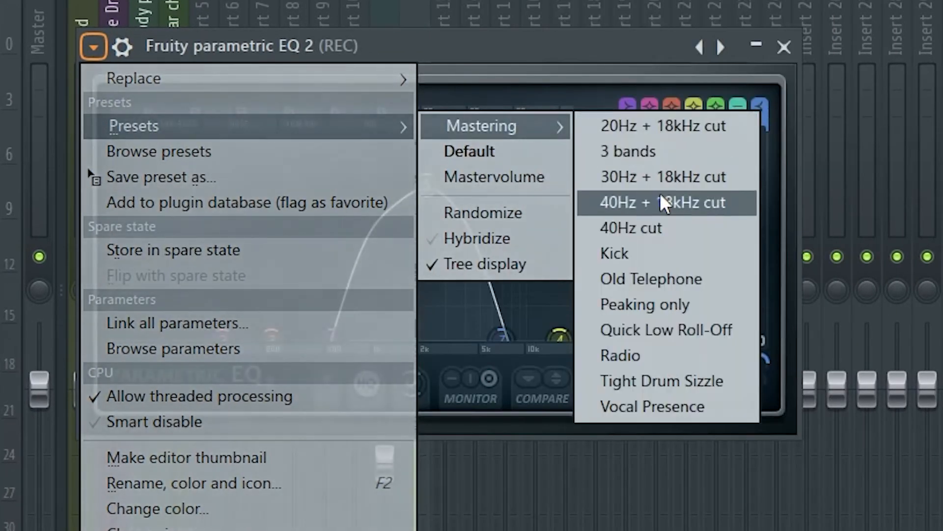
left_click(555, 78)
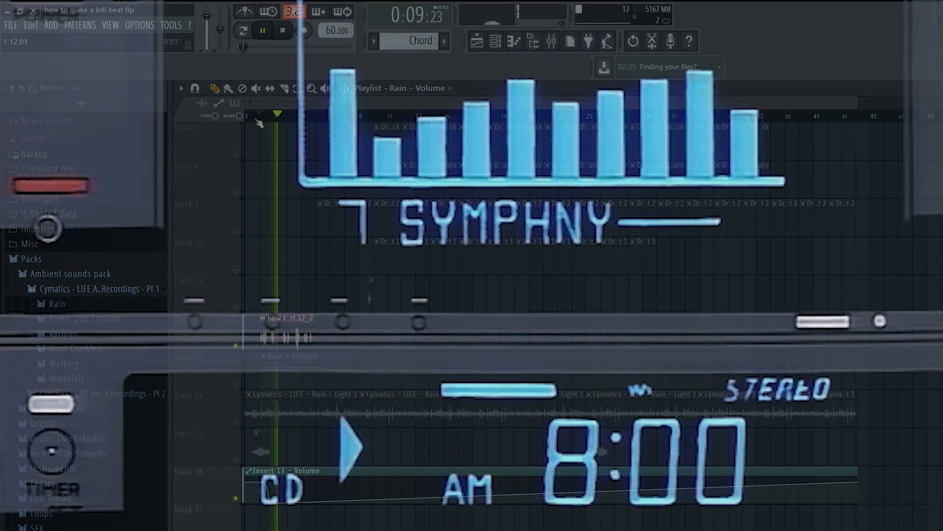
key("space")
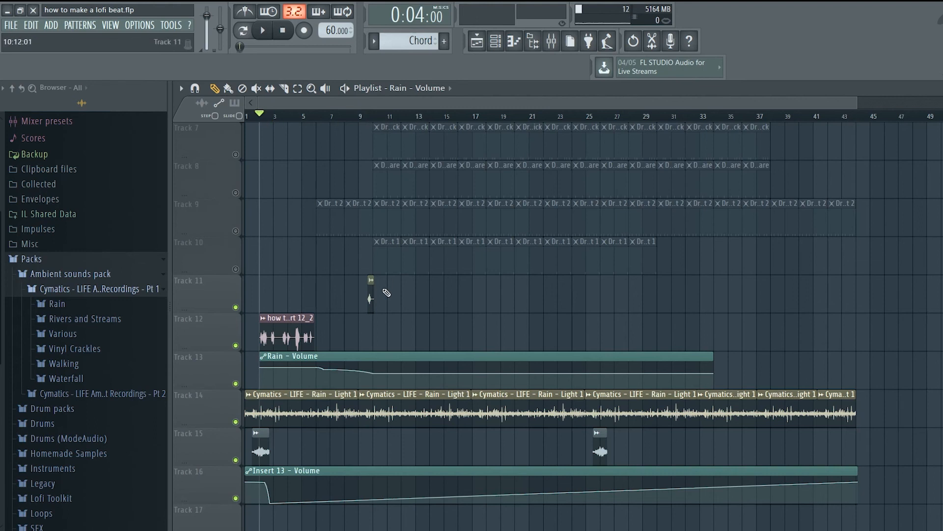